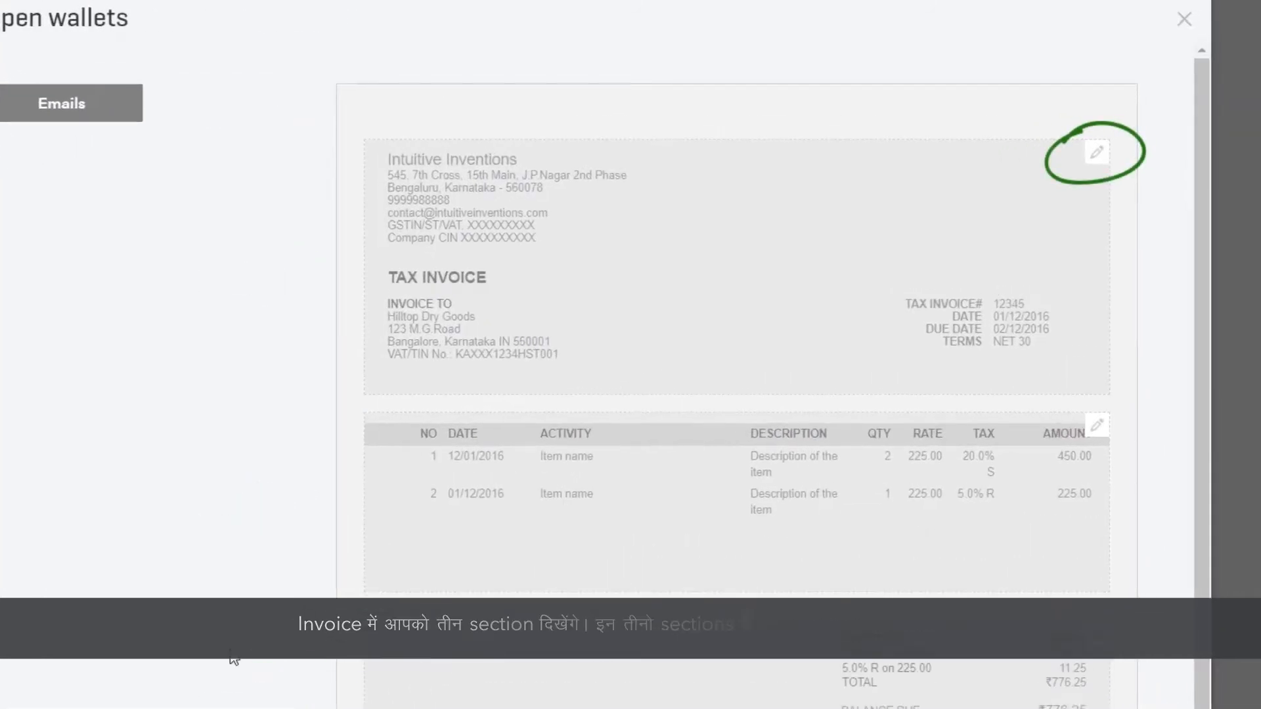
In the header section's display options, tick Shipping and Customer GSTIN.
click(1096, 153)
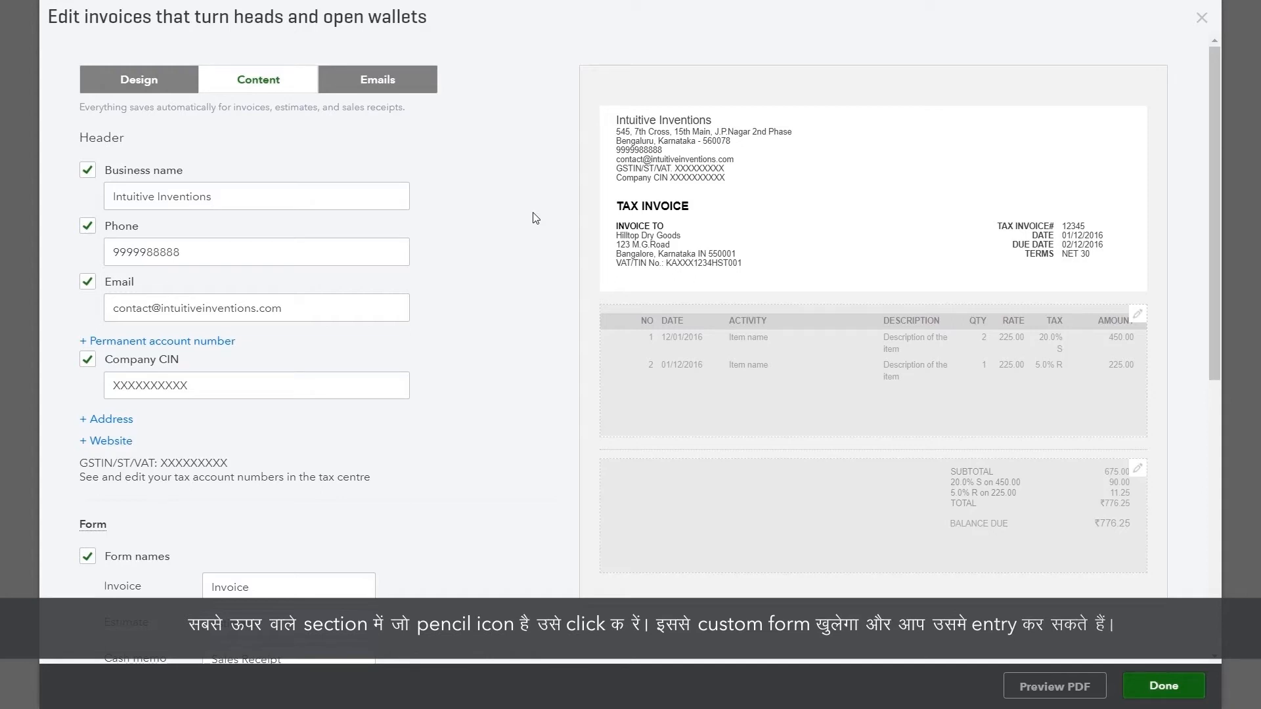
click(158, 191)
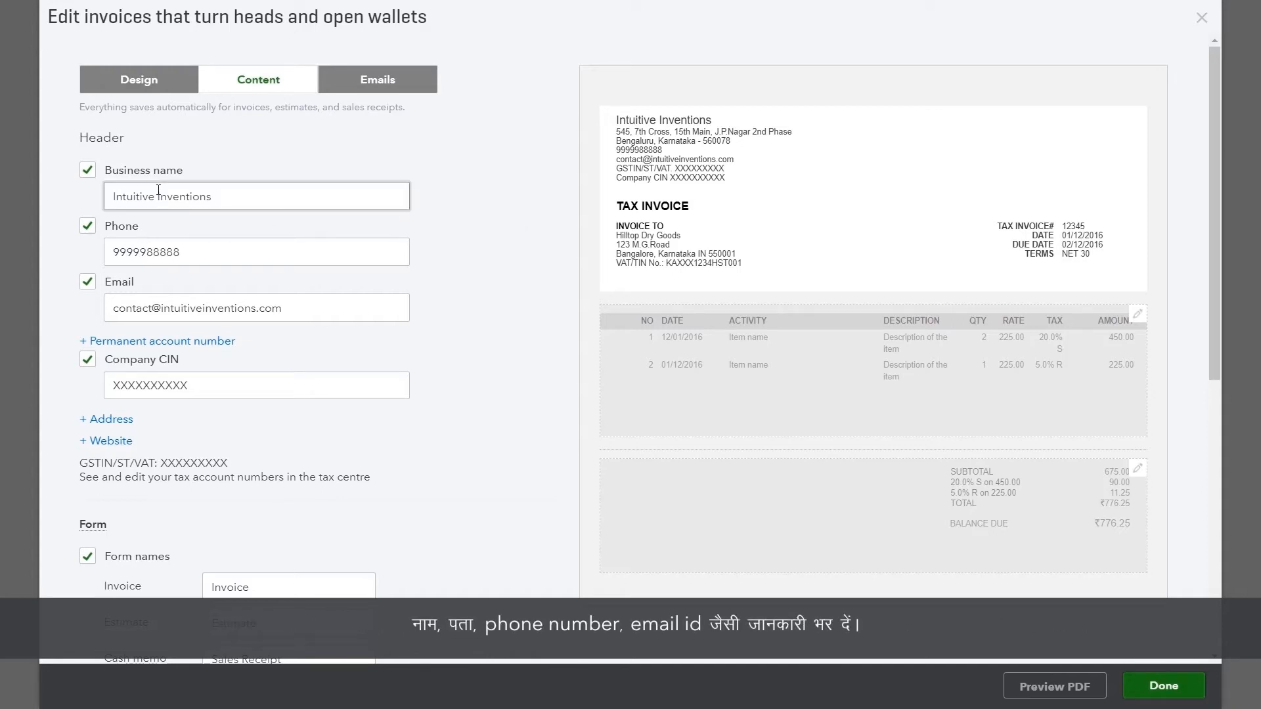
click(167, 249)
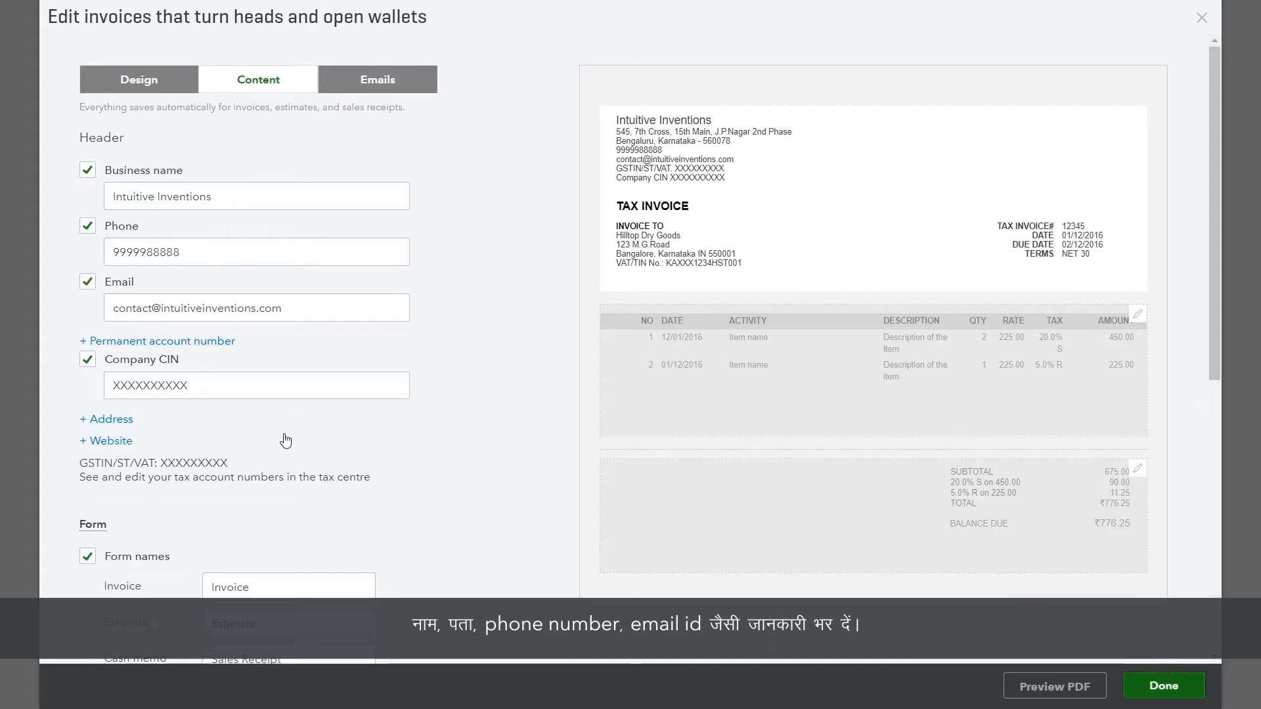
scroll(184, 427, down, 5)
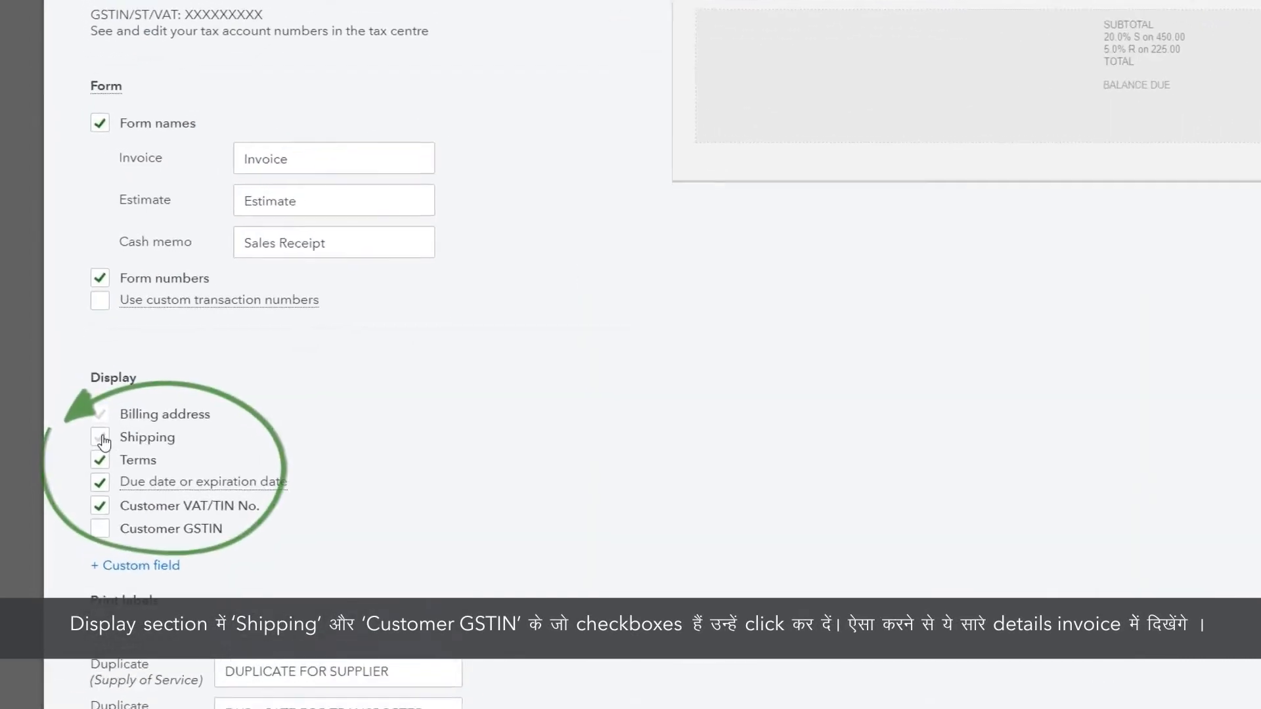
click(102, 439)
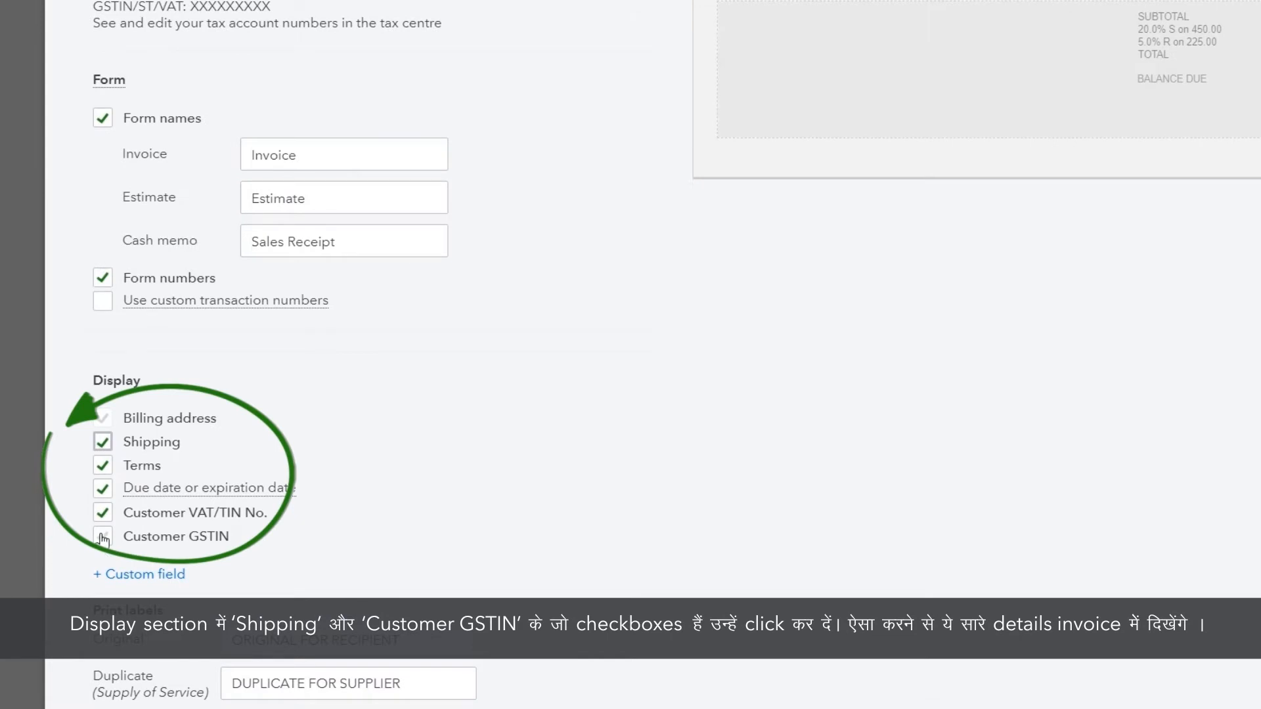
click(103, 538)
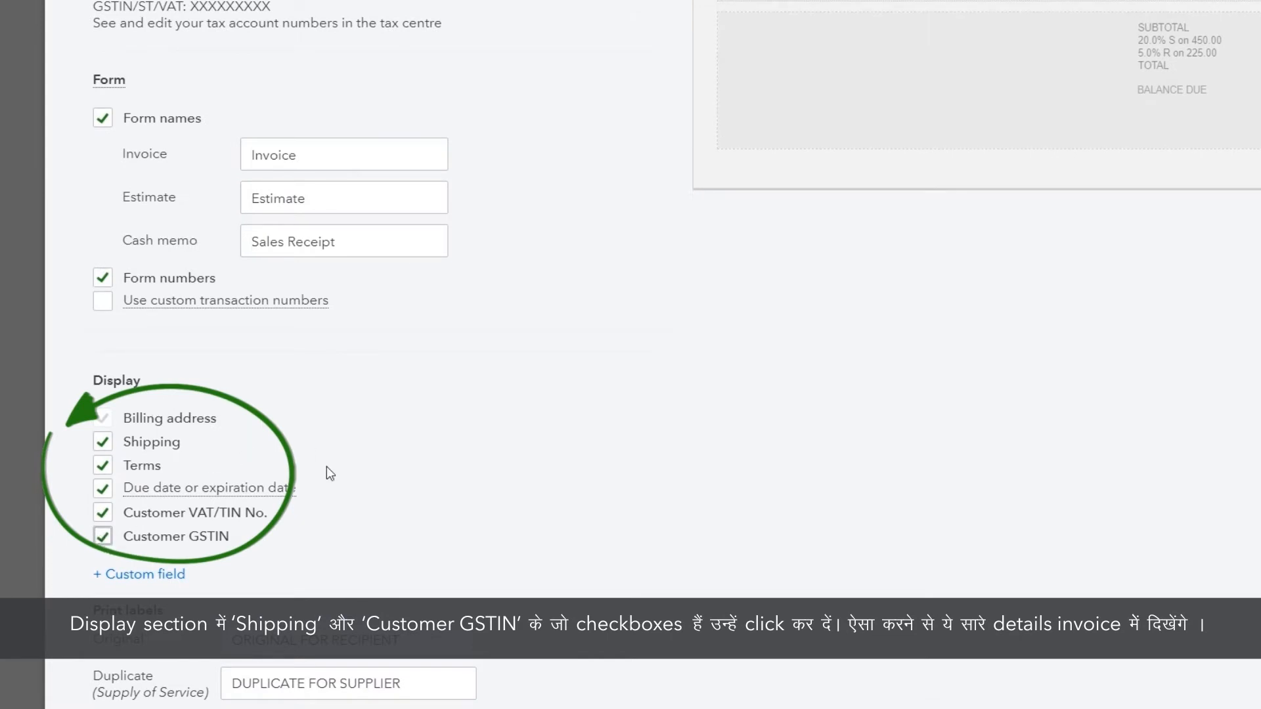
scroll(362, 476, up, 2)
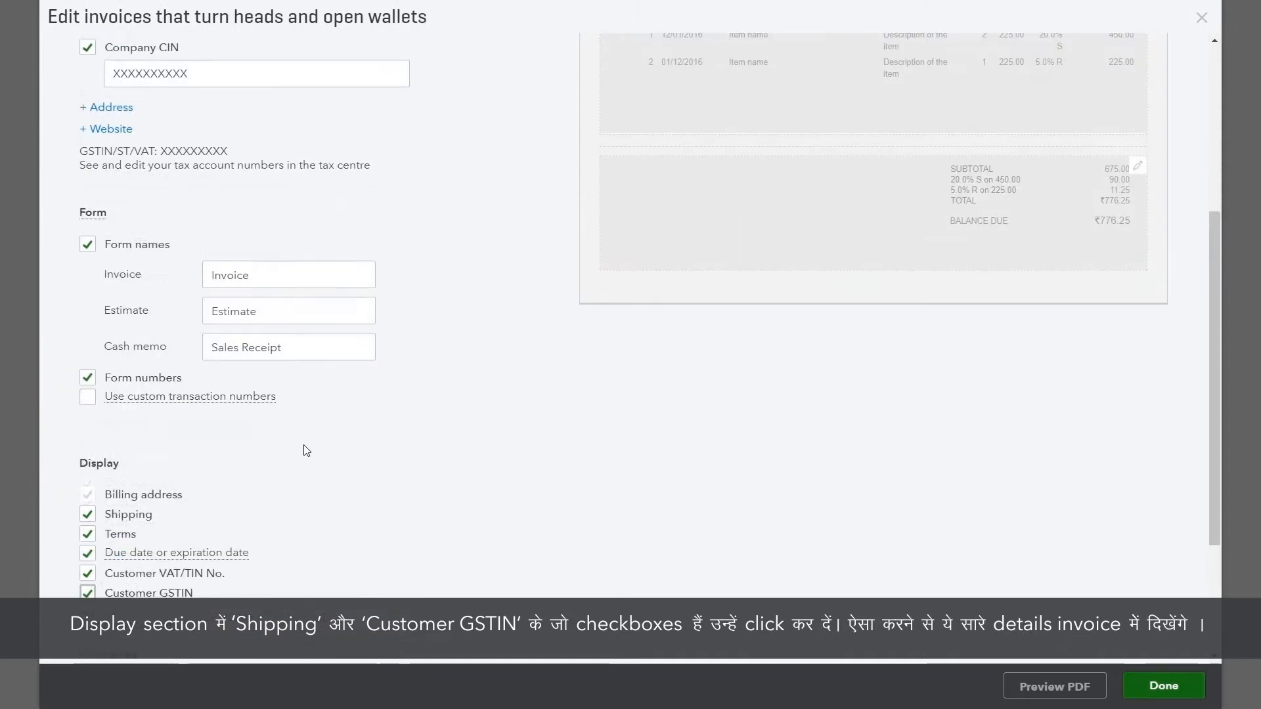
scroll(306, 451, up, 2)
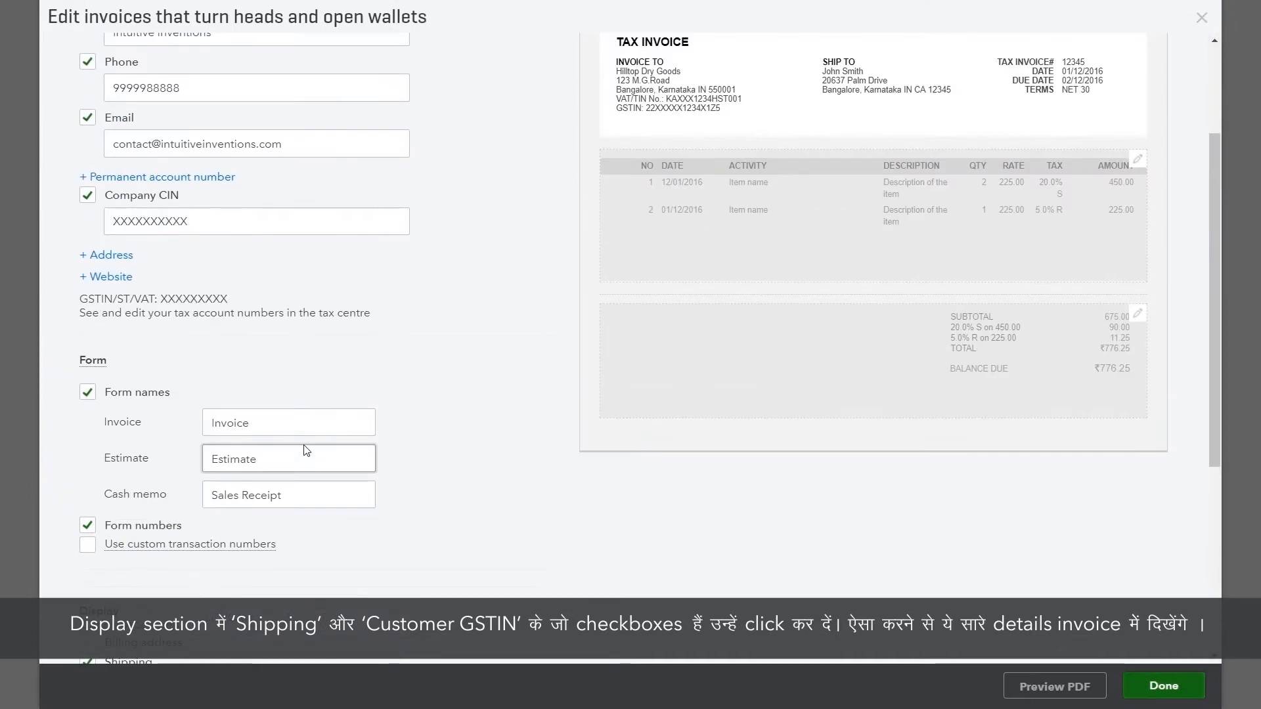
scroll(306, 450, up, 3)
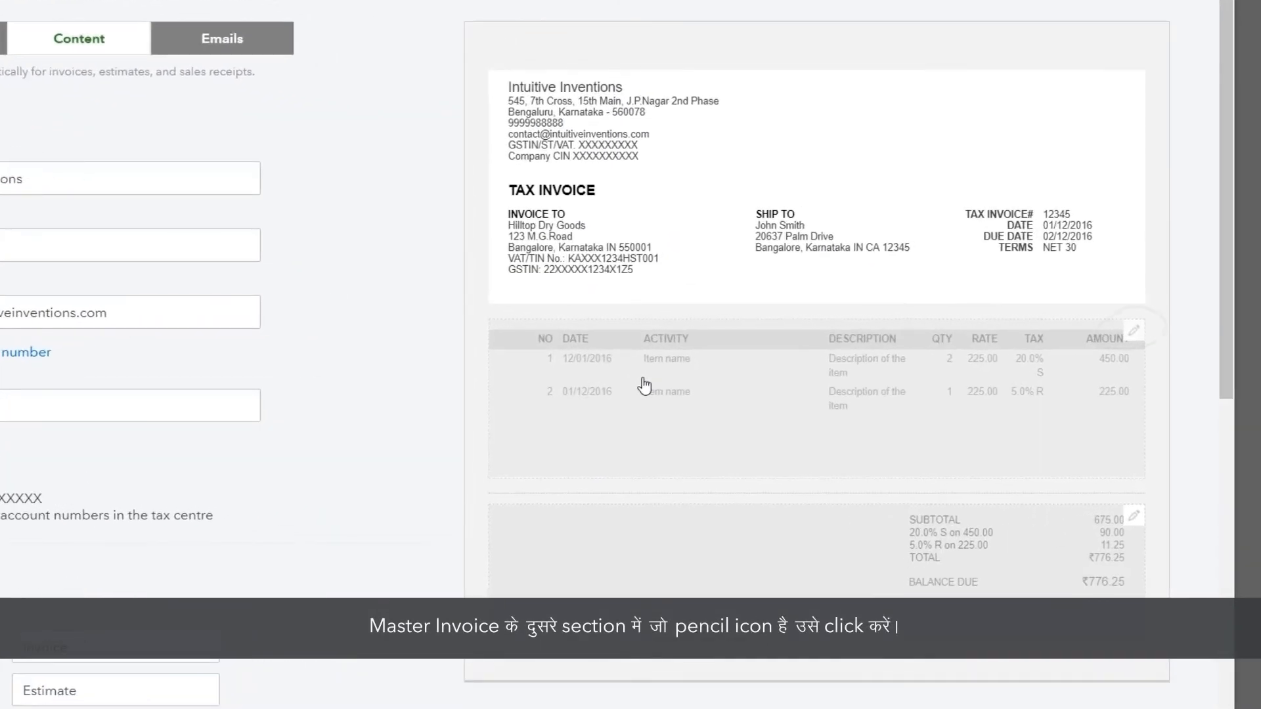
Enable the Item Code column in the item table so it shows as HSN/SAC.
click(1134, 332)
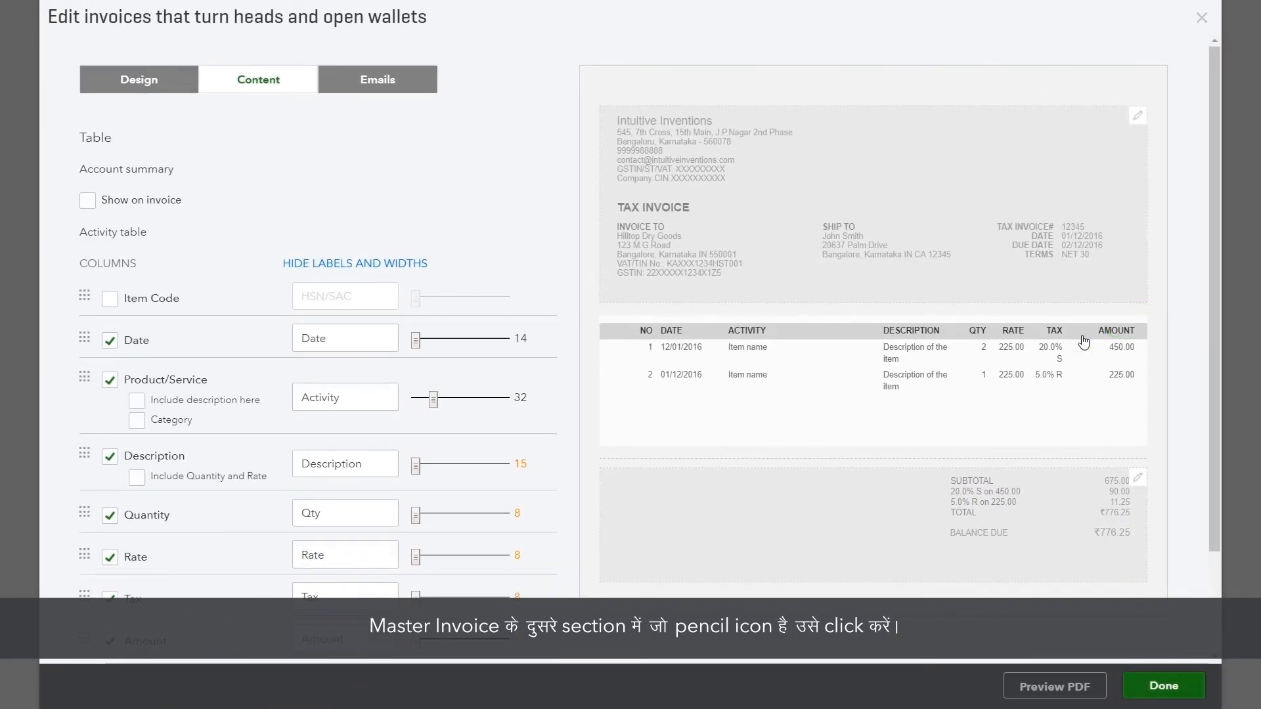
click(110, 300)
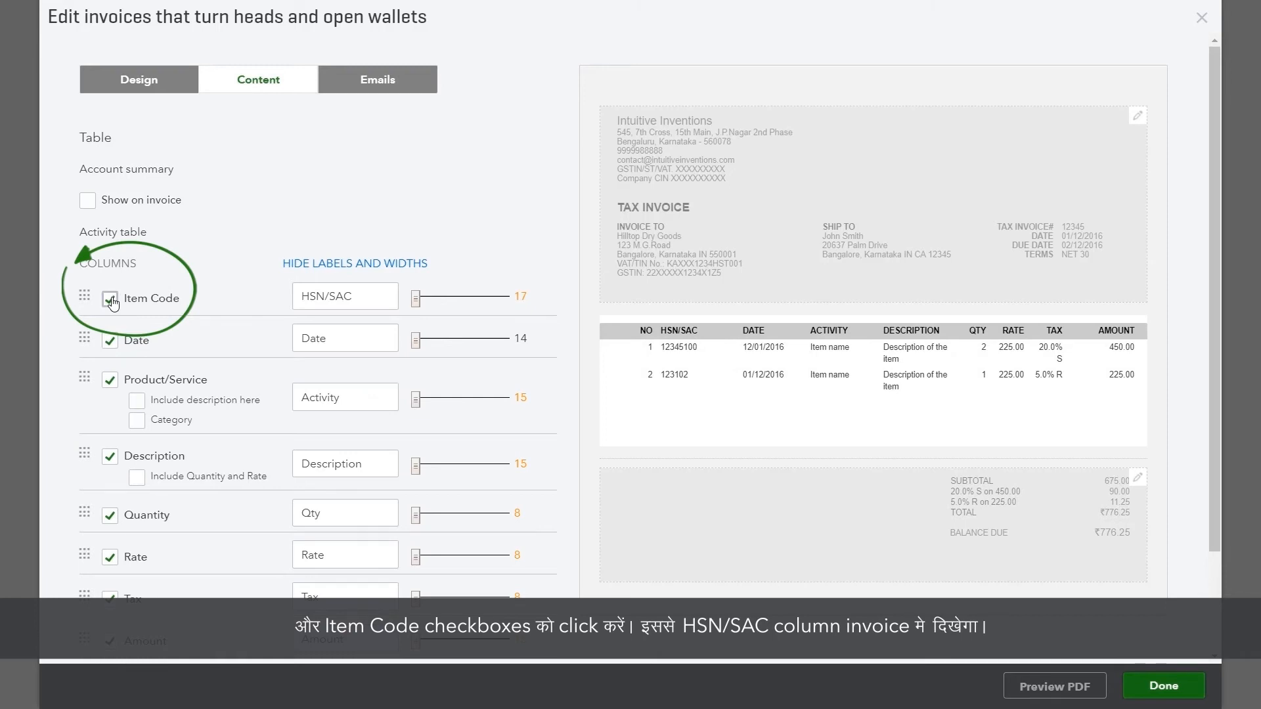
scroll(145, 404, down, 1)
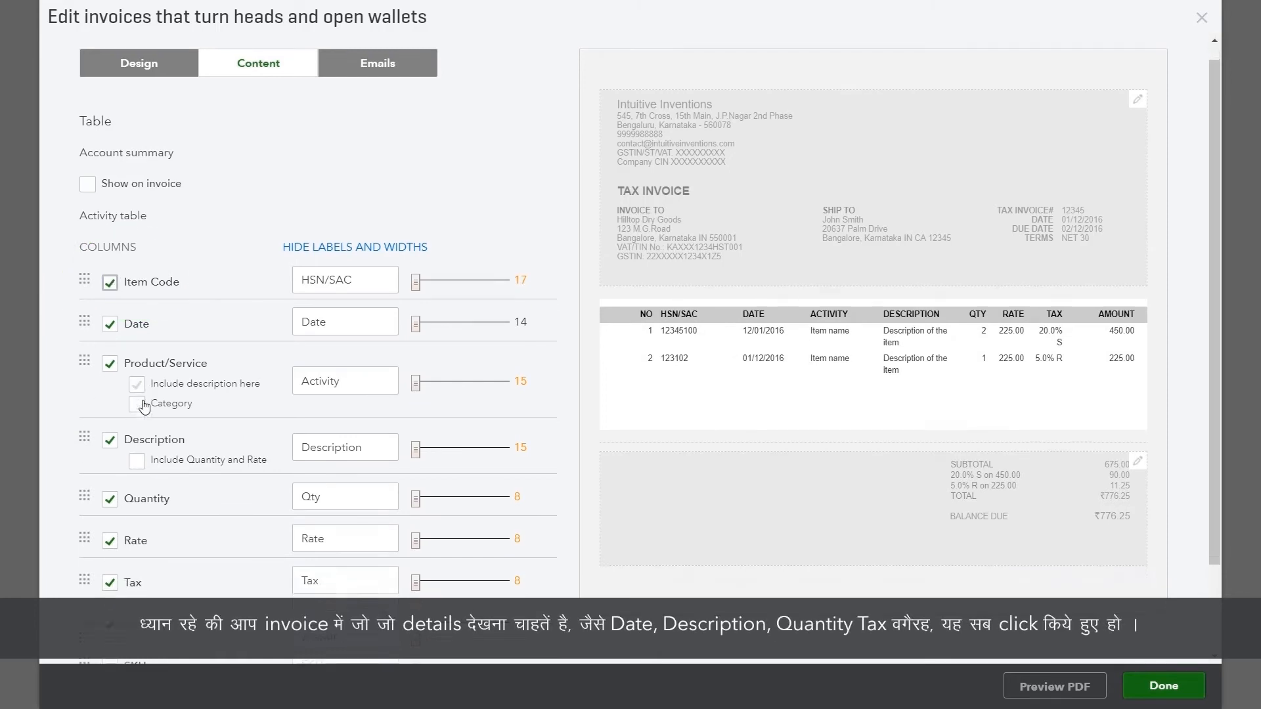
scroll(145, 405, down, 3)
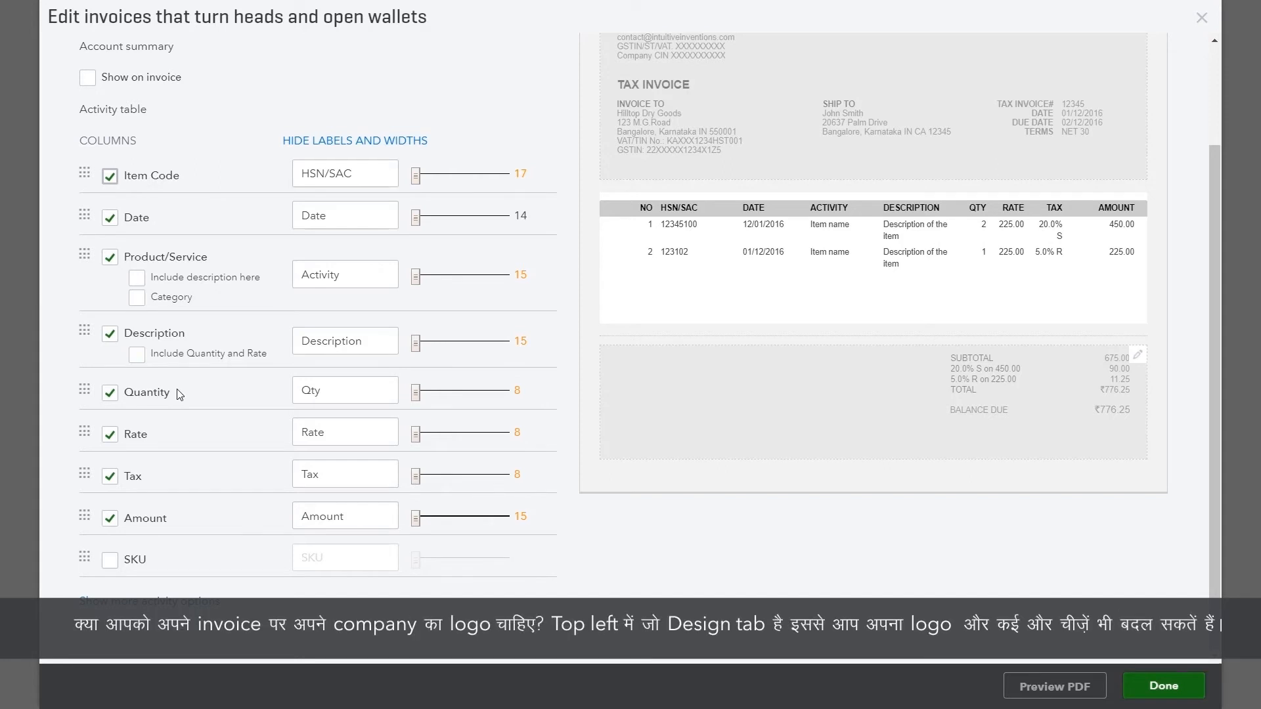
scroll(179, 394, up, 3)
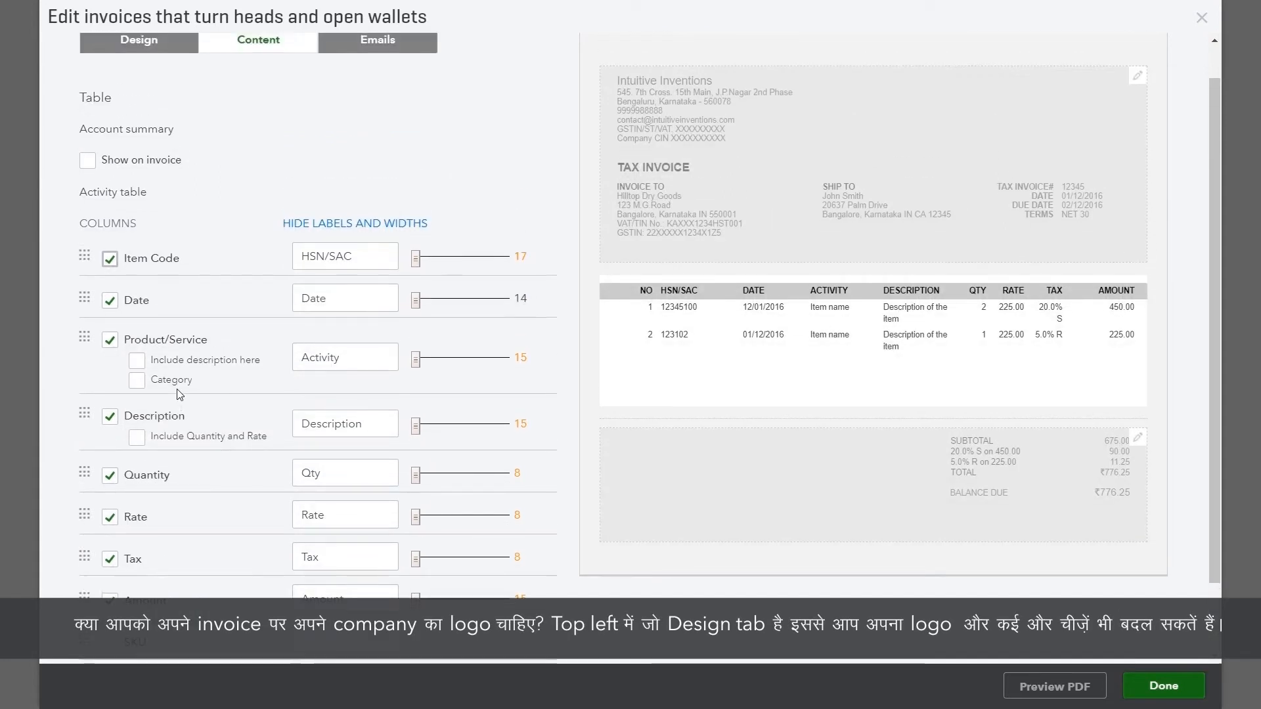
Upload Intuitive_Inventions_Logo-09.png as the invoice logo from the Design options.
click(128, 87)
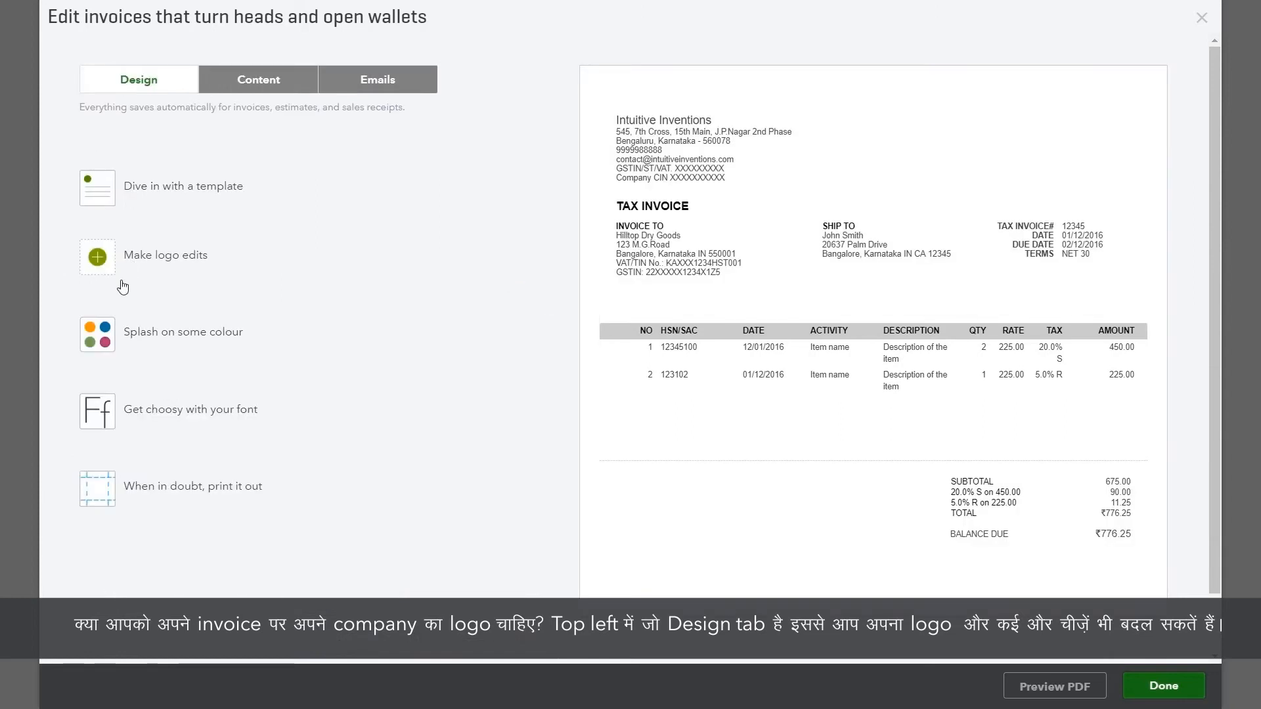
click(110, 258)
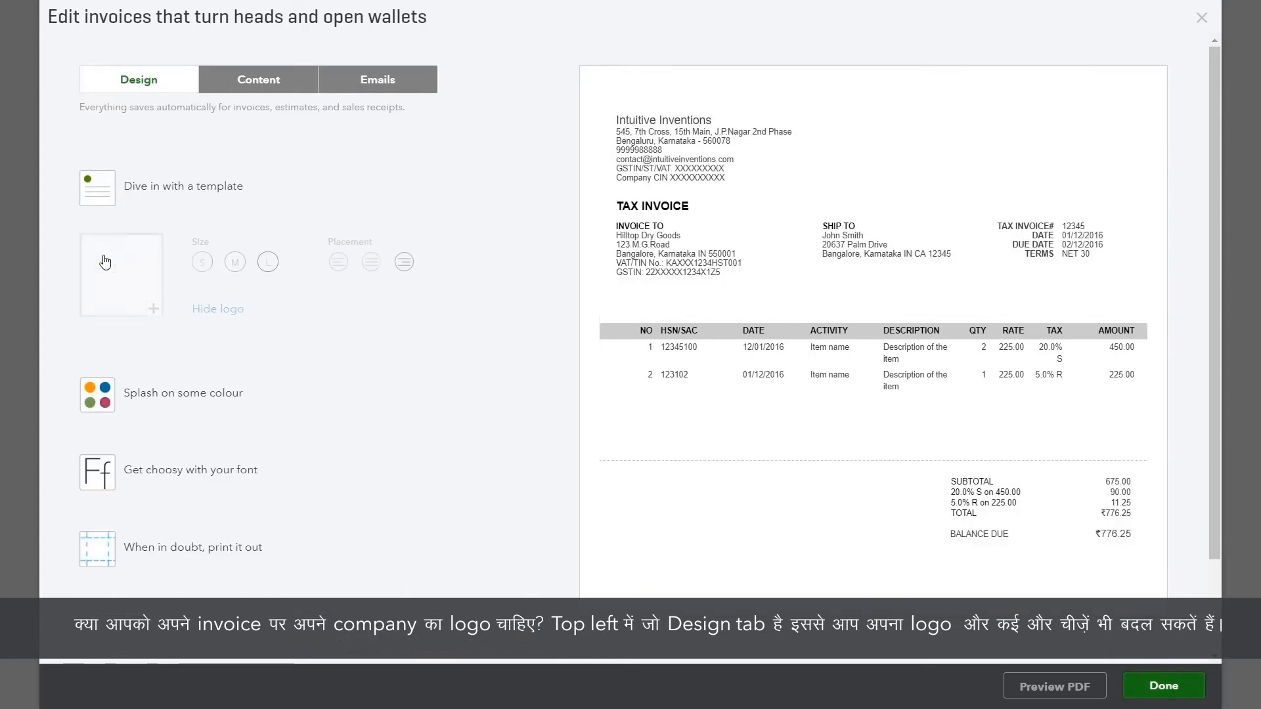
click(151, 314)
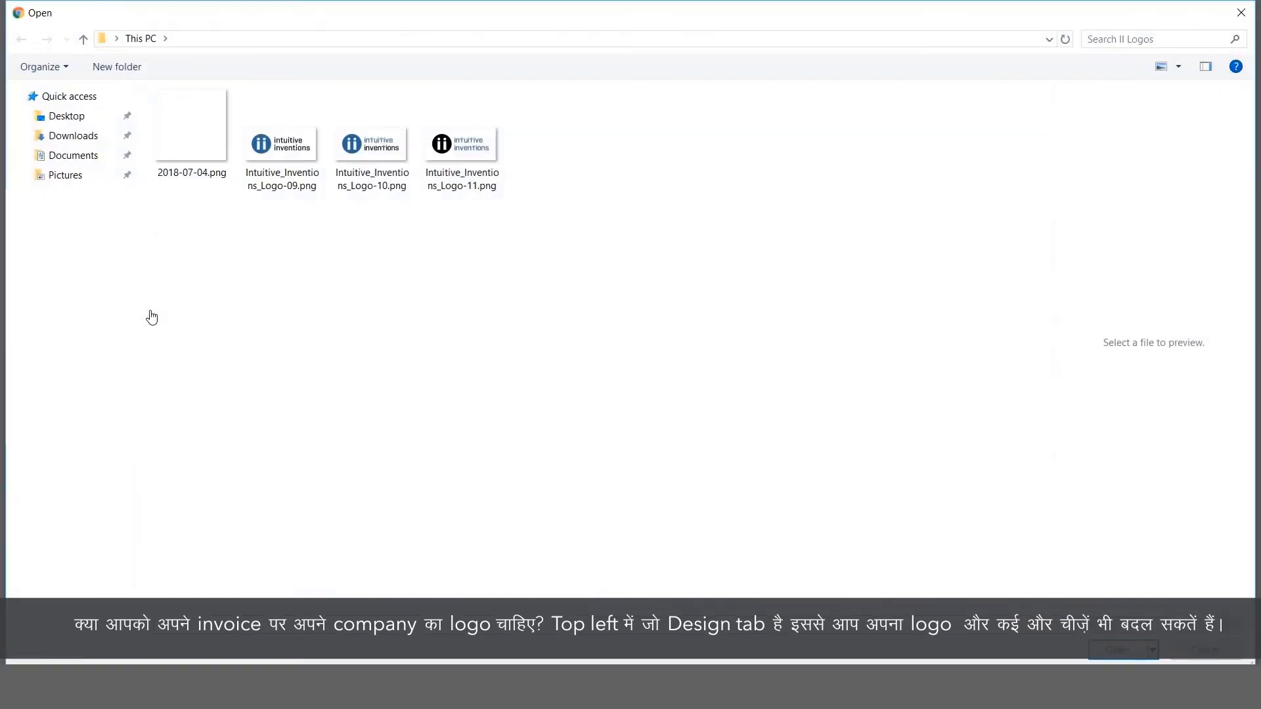
double_click(289, 158)
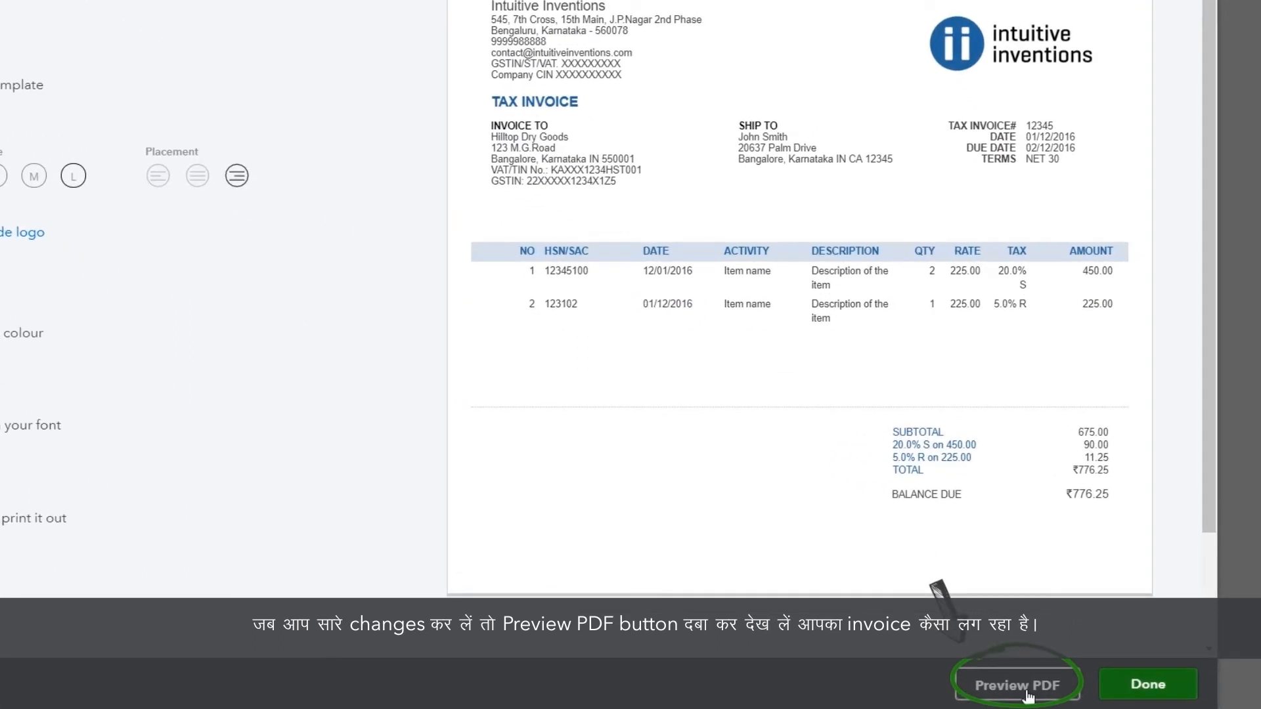
Check the invoice PDF preview, close it, and click Done to save the custom form style.
click(1027, 689)
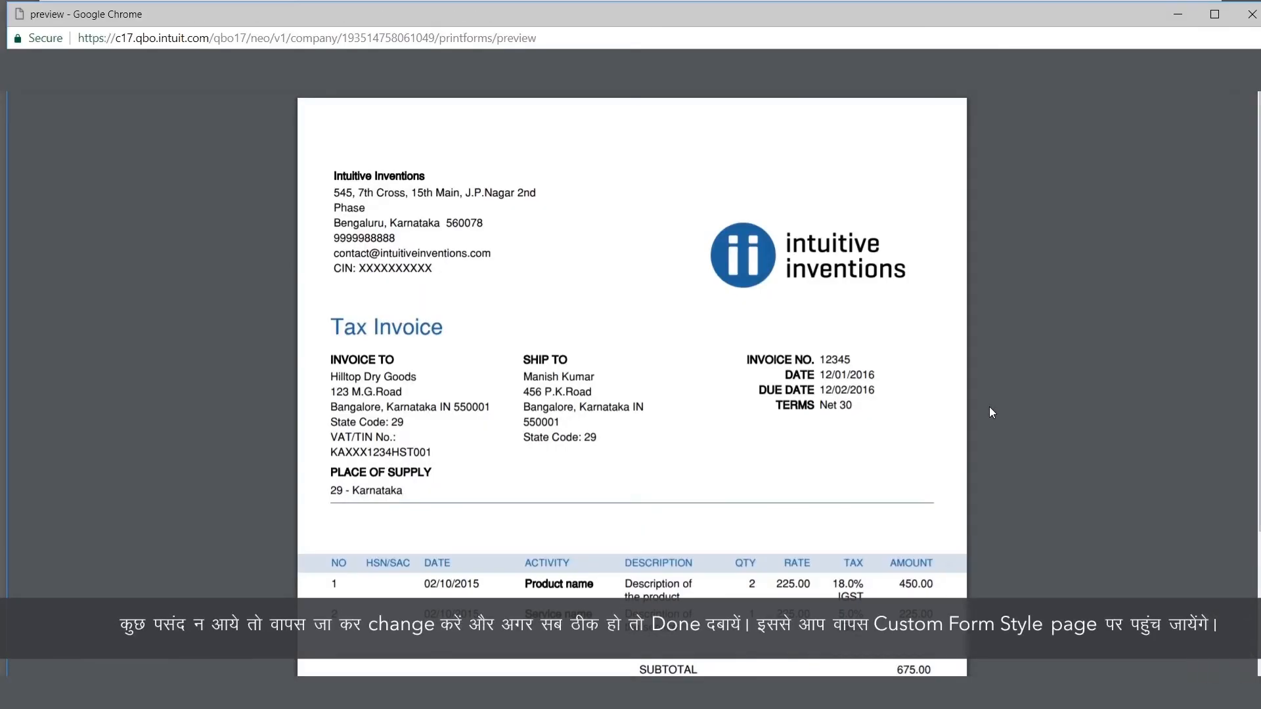
click(1253, 14)
click(1153, 688)
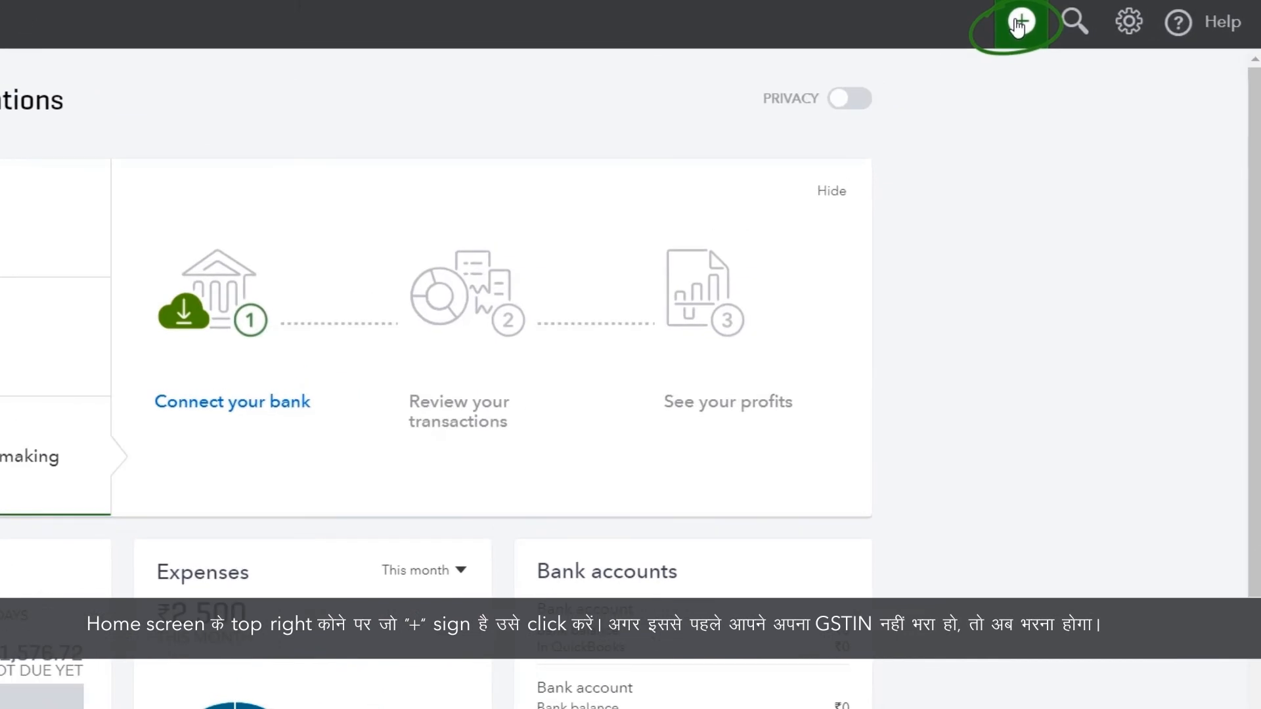
Create a blank invoice and choose Add new from its customer dropdown.
click(1020, 24)
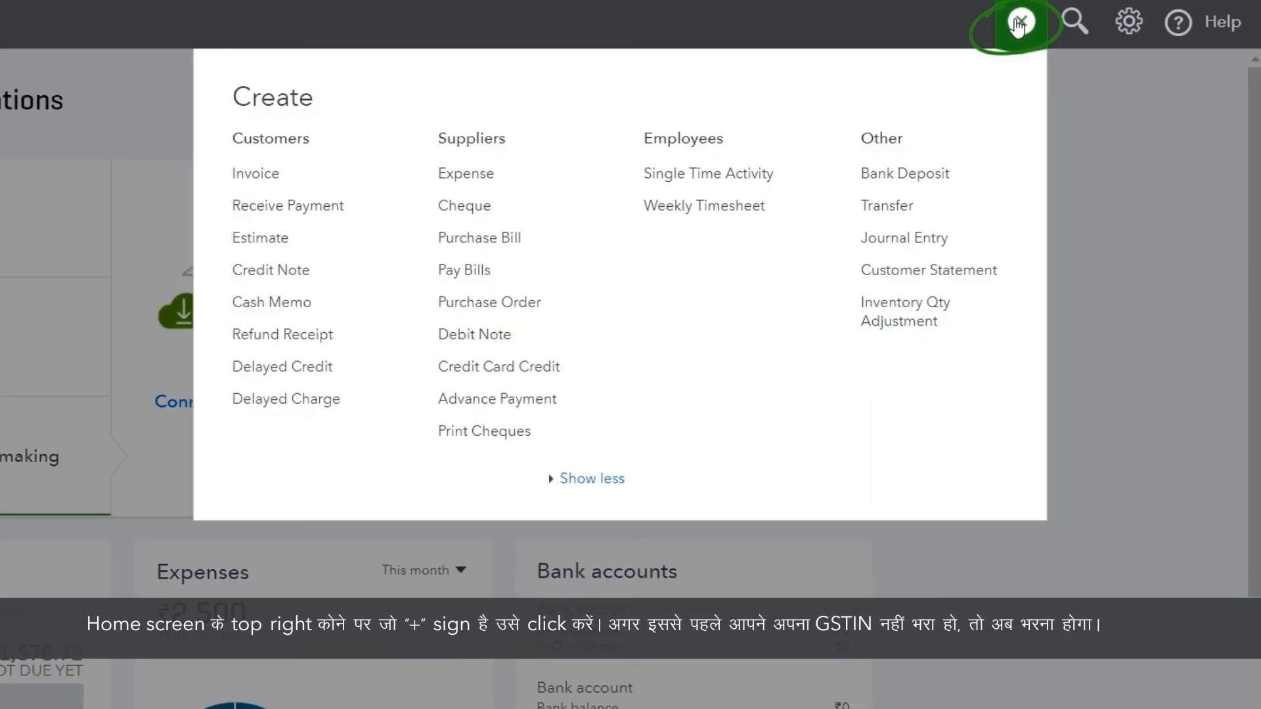
click(256, 172)
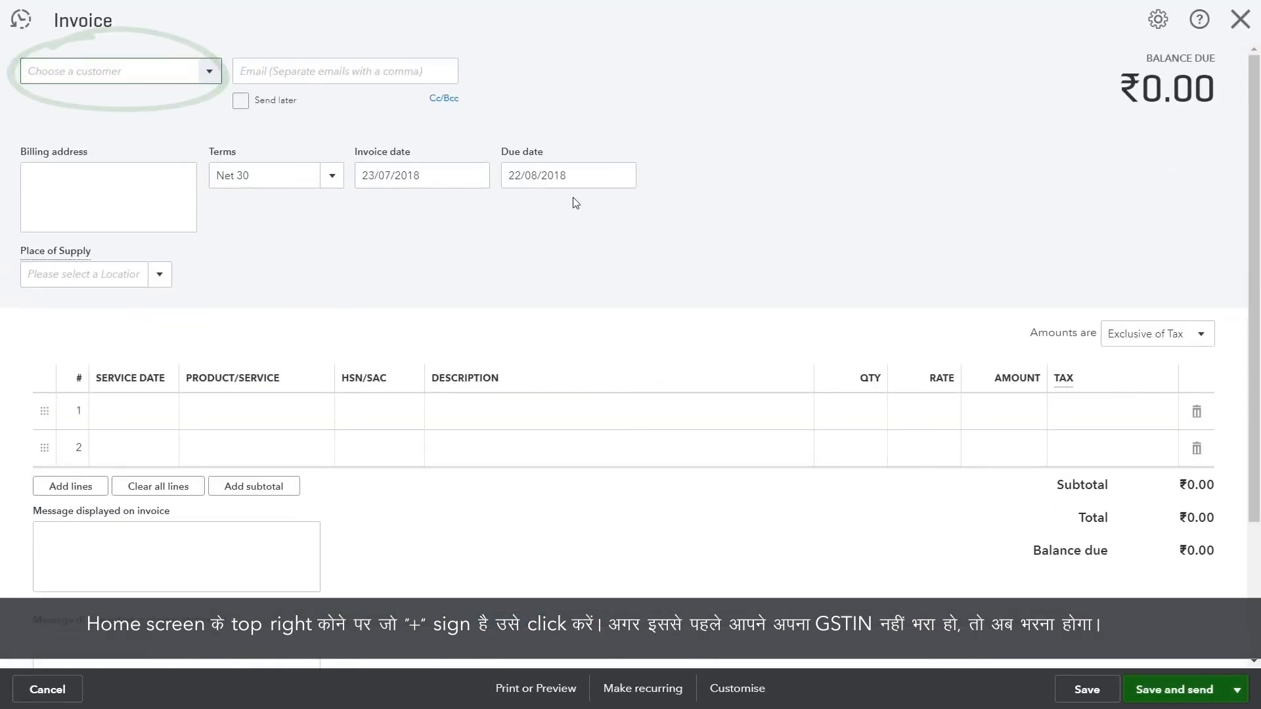
click(211, 74)
click(138, 117)
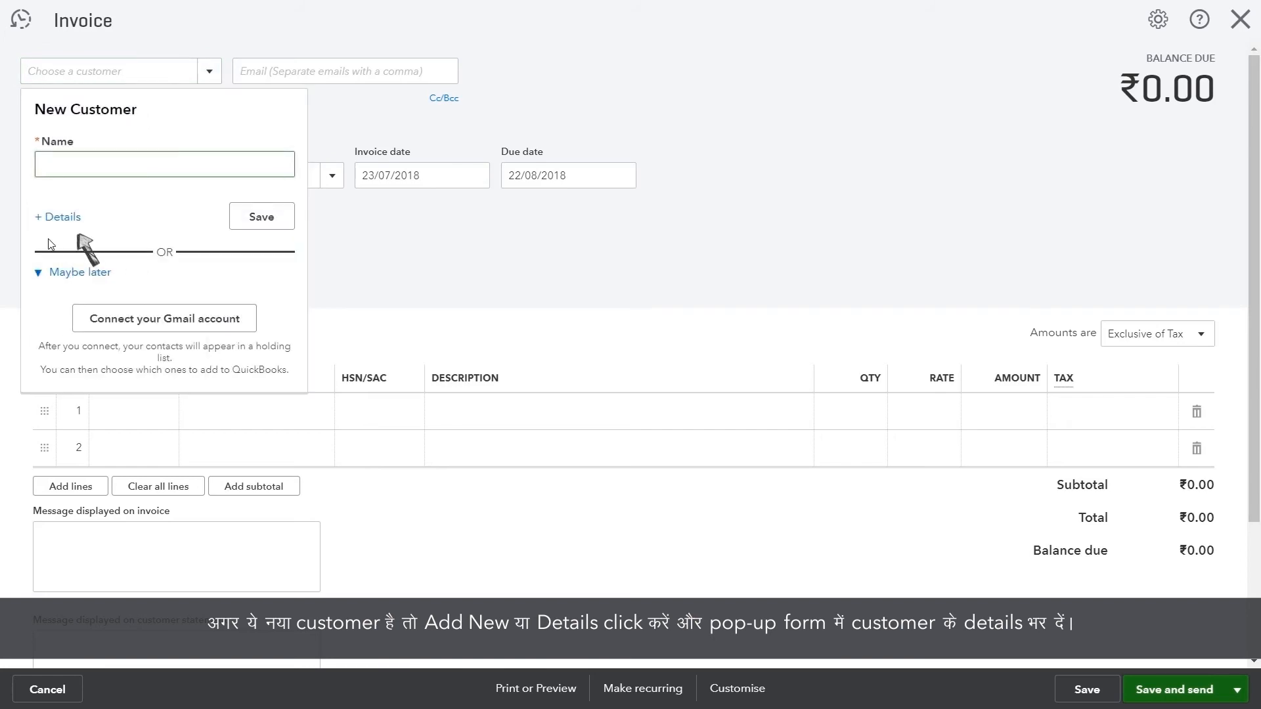
Enter the customer's name, company, email and Bengaluru billing and shipping addresses, then save.
click(58, 224)
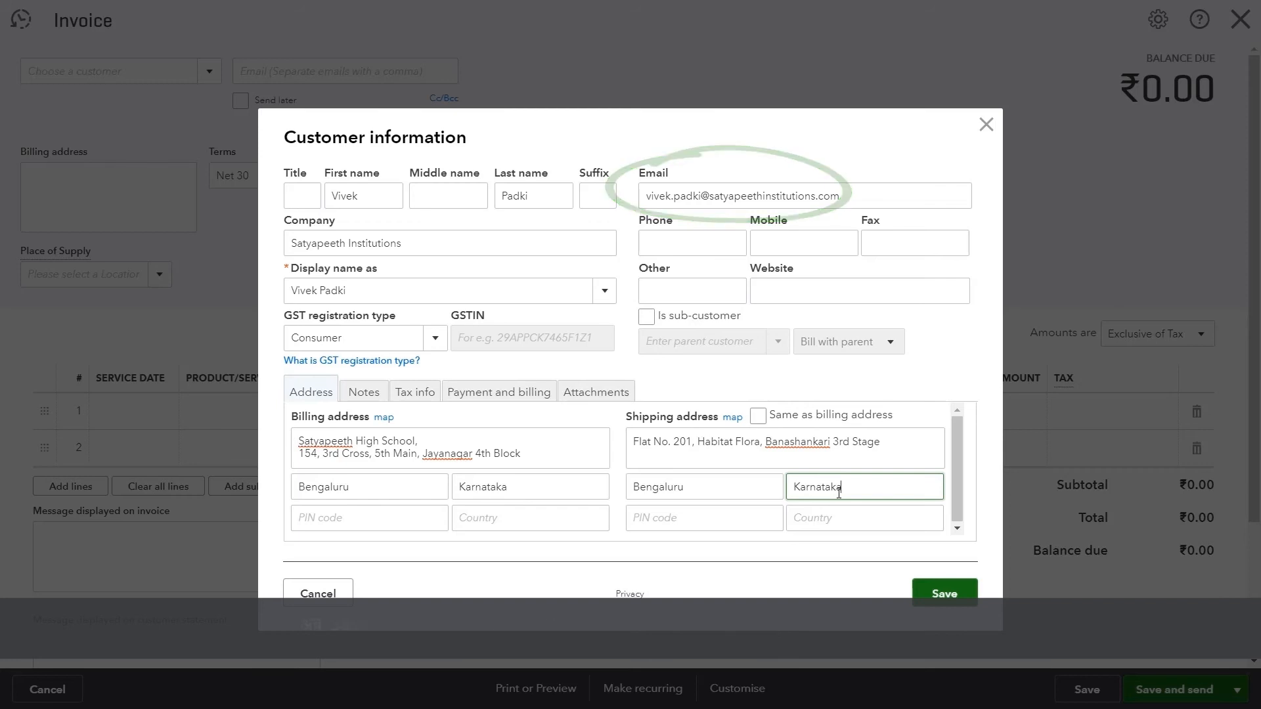
click(959, 596)
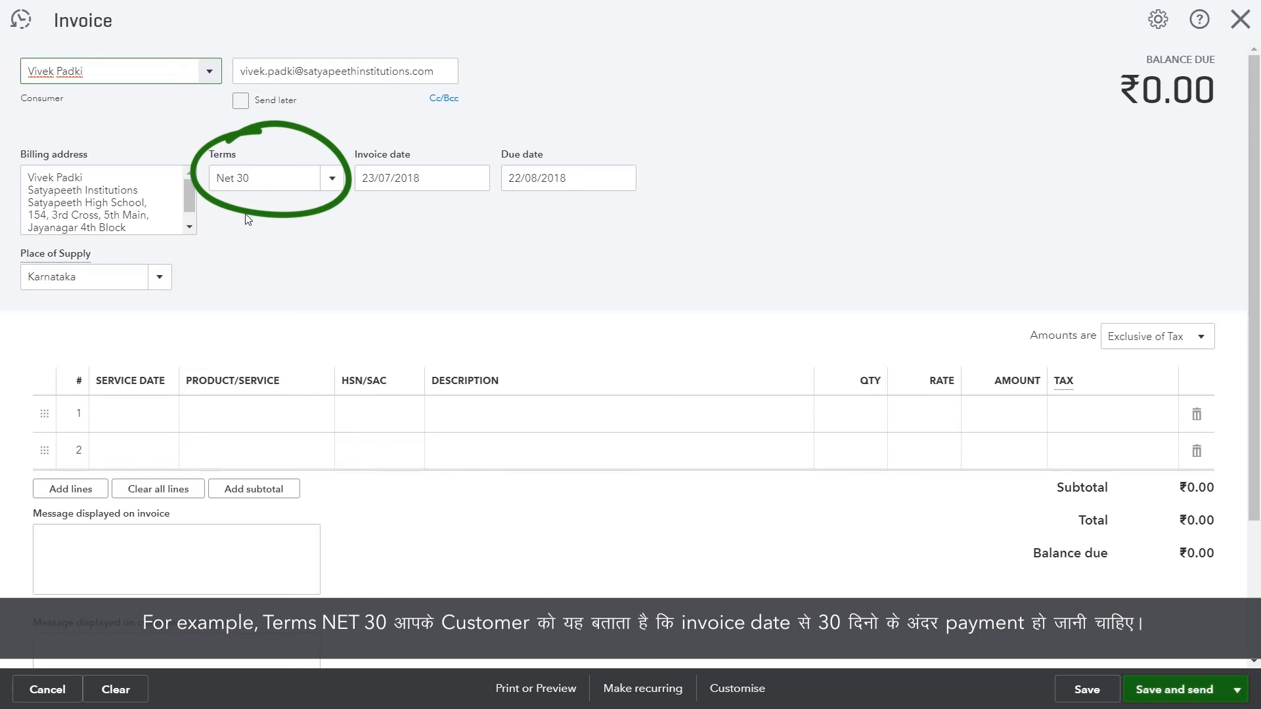
Set the first invoice line's product to S/w Installation.
click(223, 415)
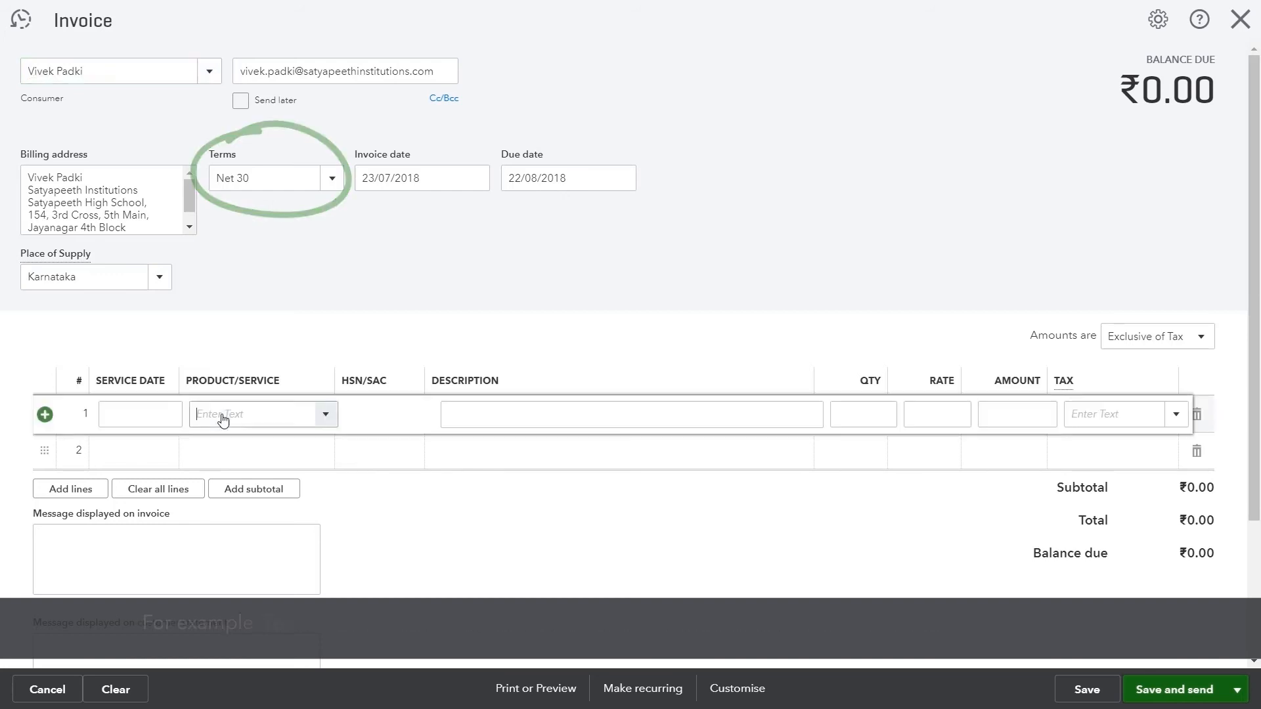
click(327, 416)
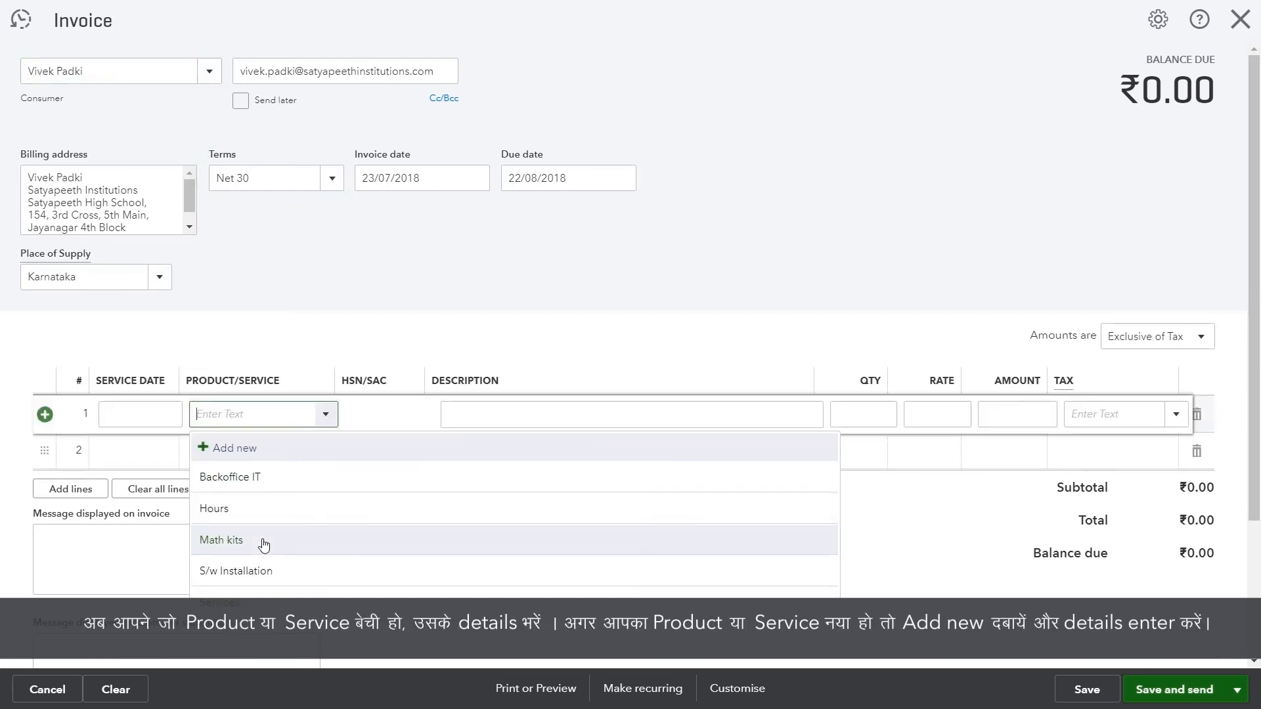
click(263, 570)
click(501, 413)
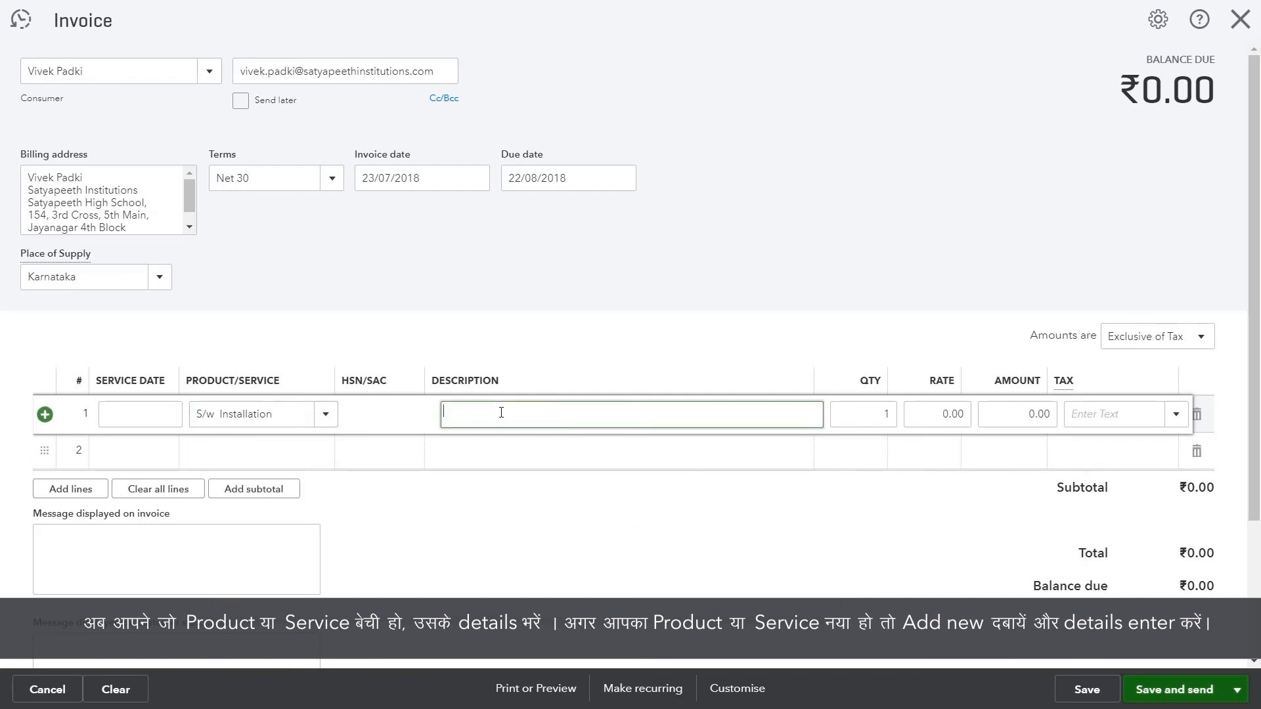
click(325, 414)
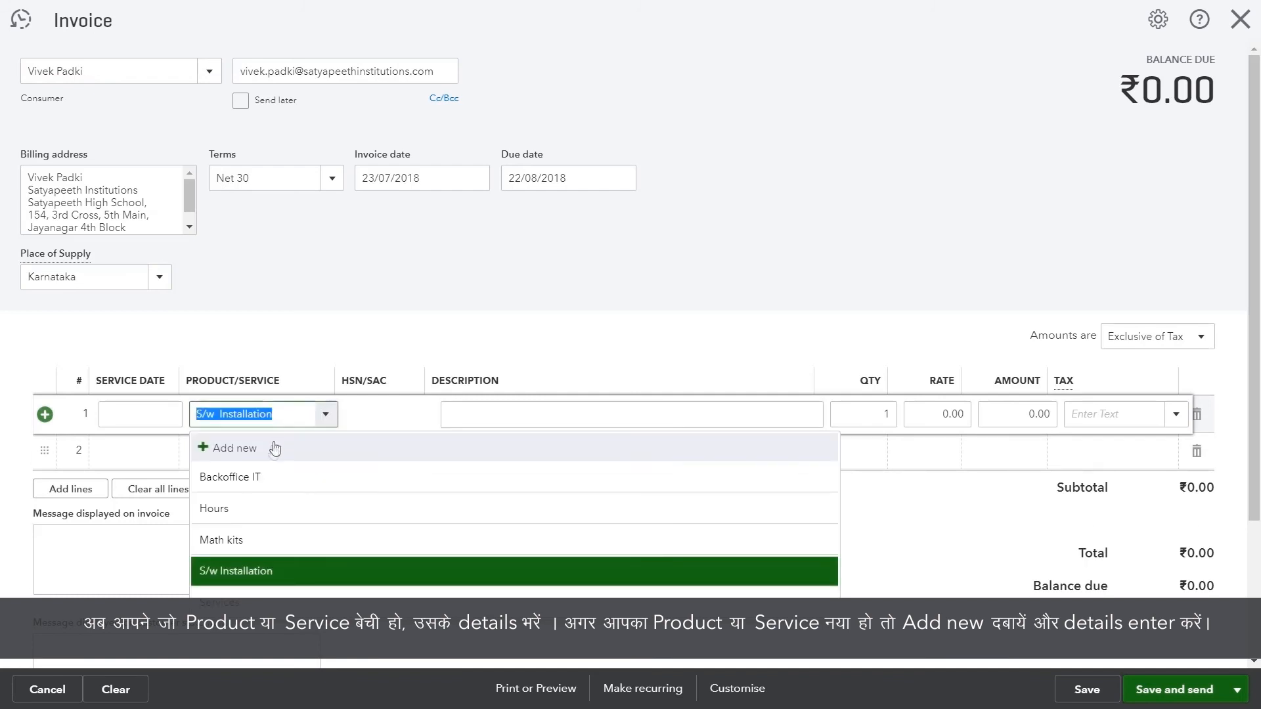
key(BackSpace)
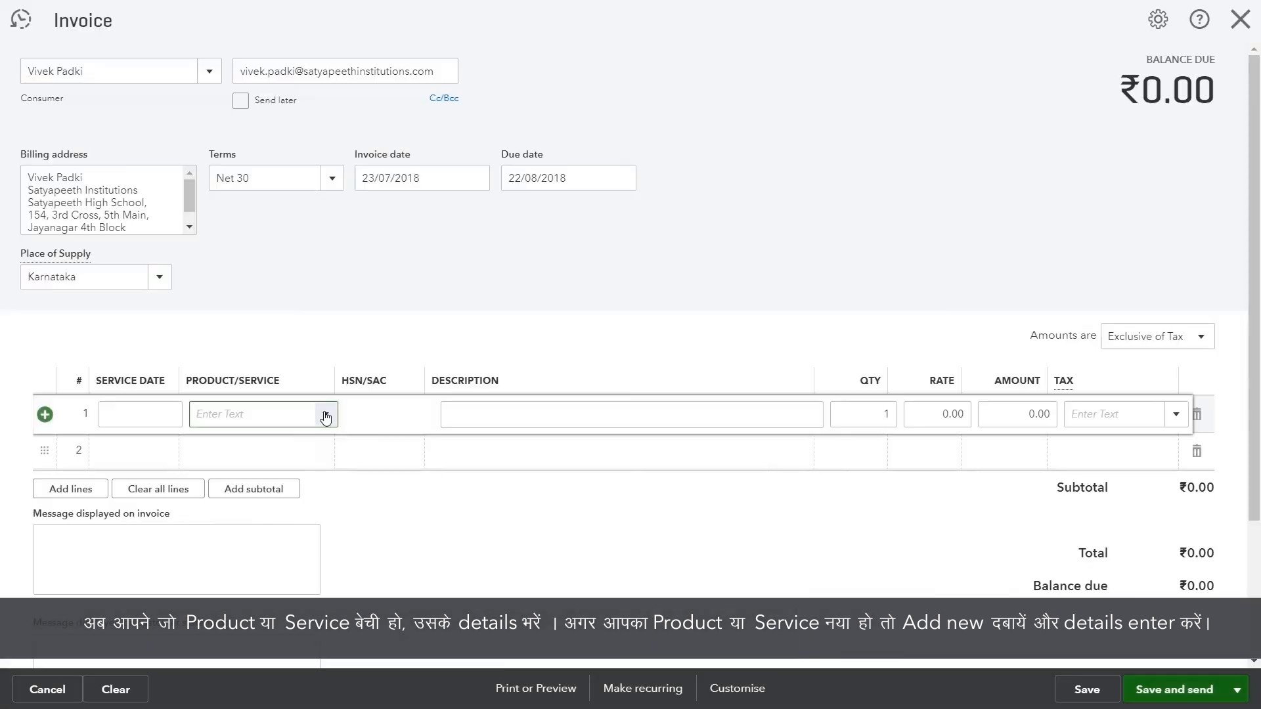
click(325, 416)
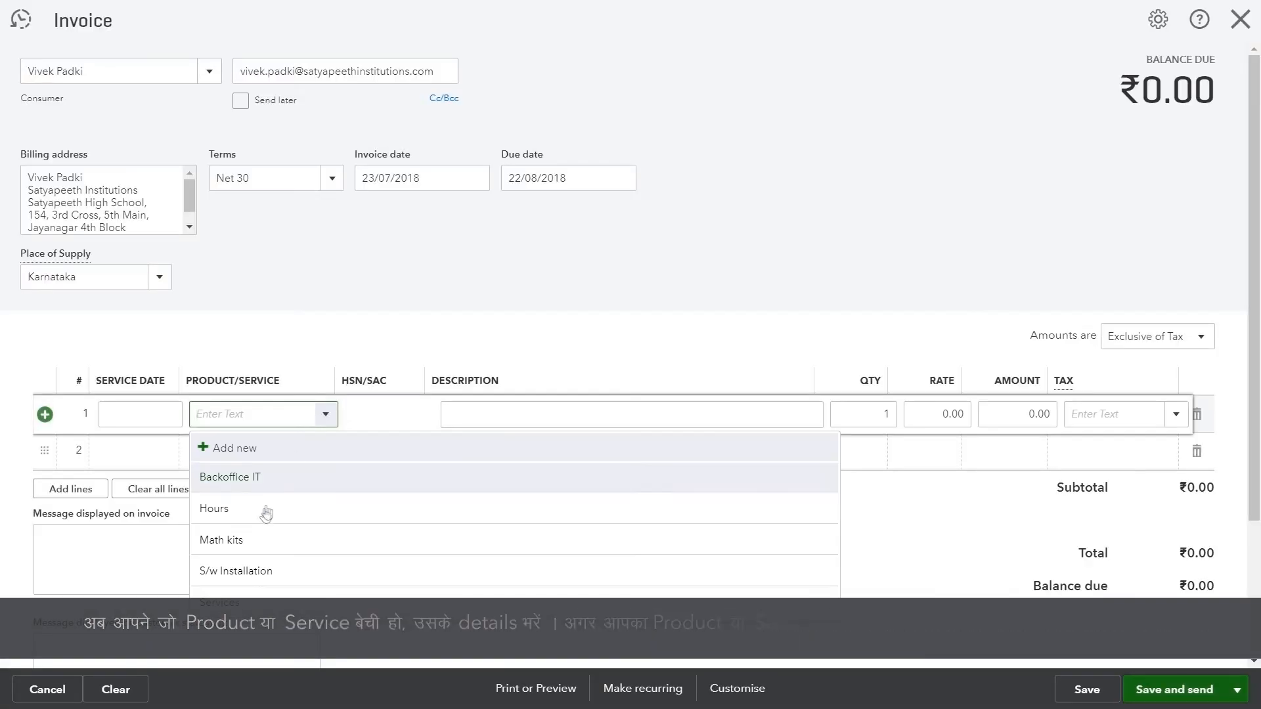
click(269, 570)
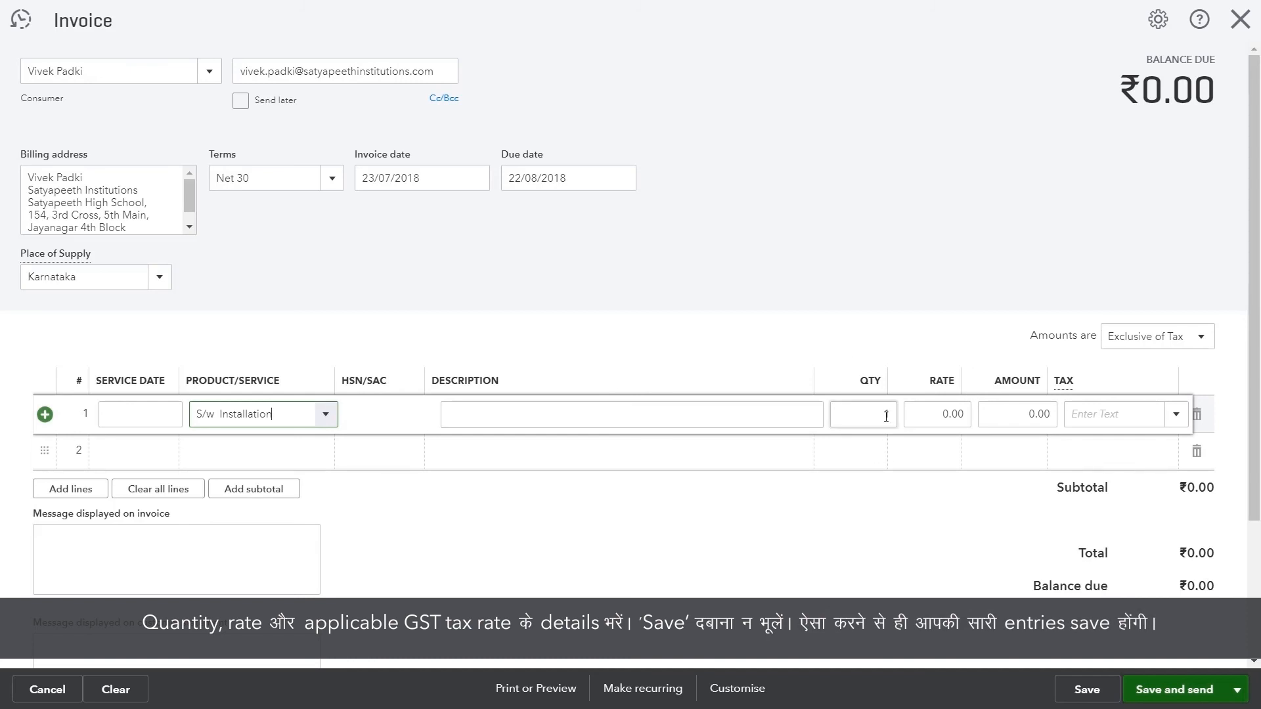
Enter rate 5500 with 12.0% GST for a ₹6,160.00 total and save the invoice.
click(952, 412)
text(5500)
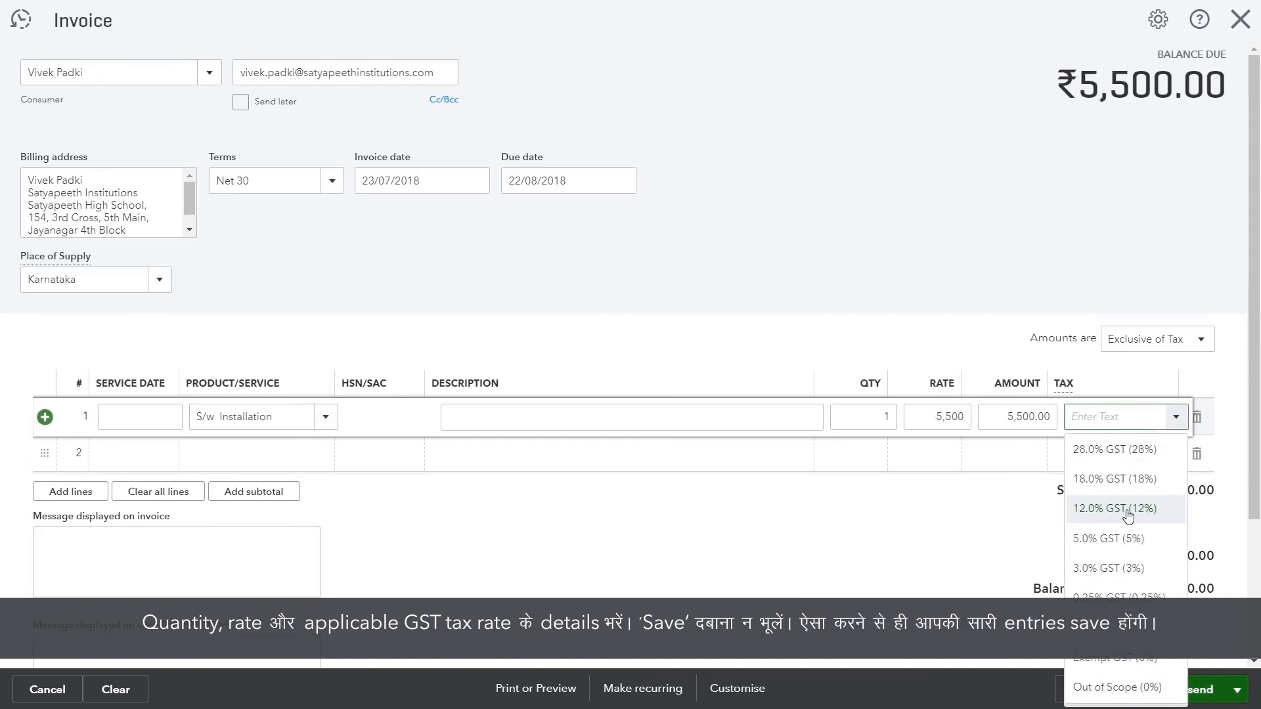
click(1127, 510)
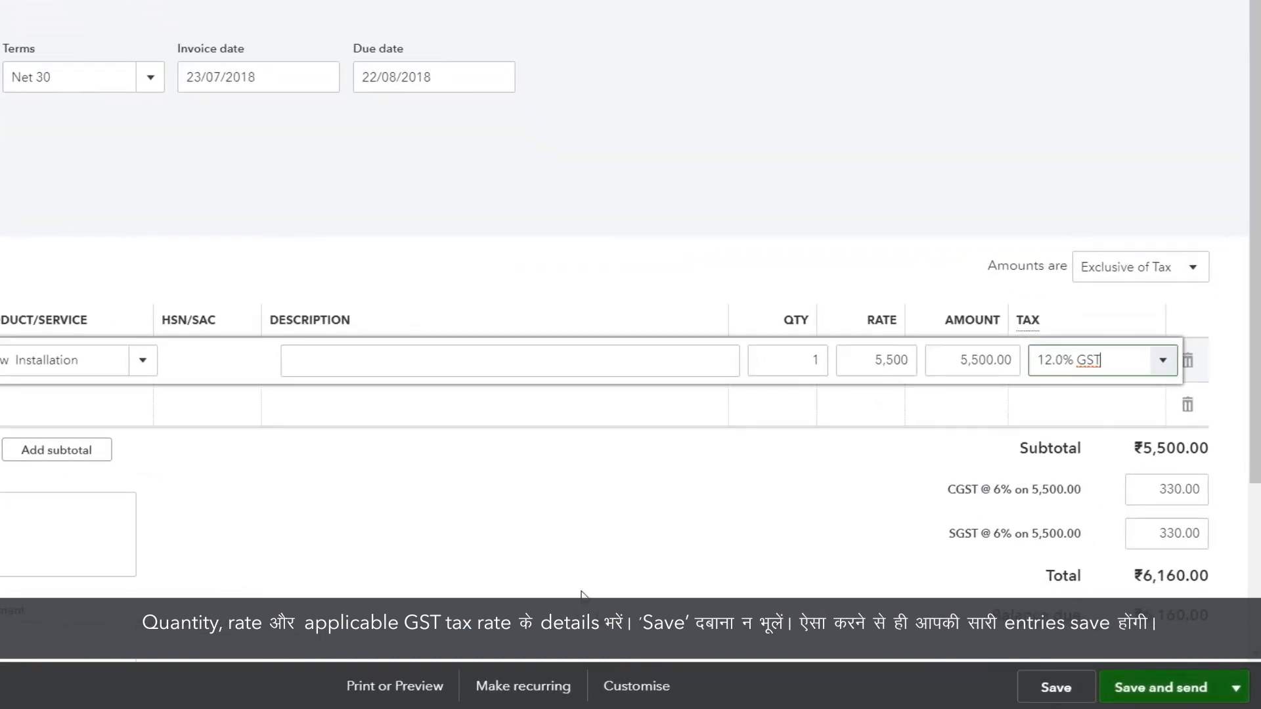
click(1064, 686)
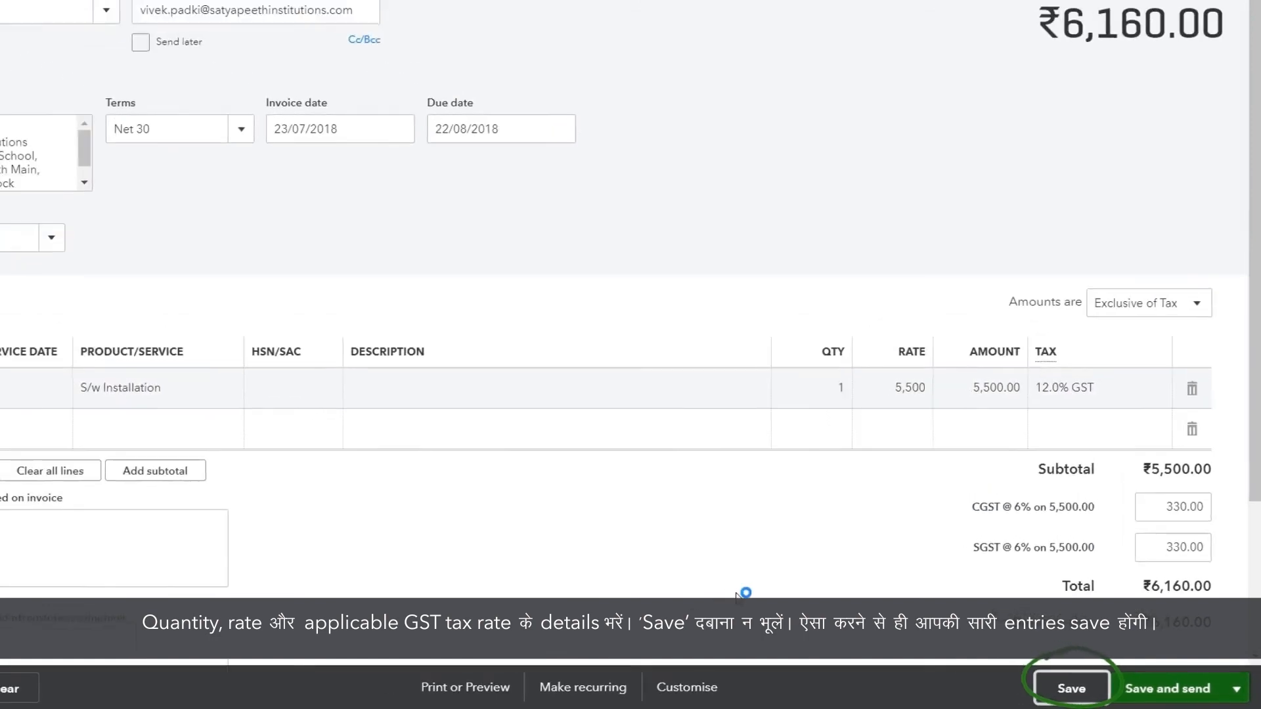